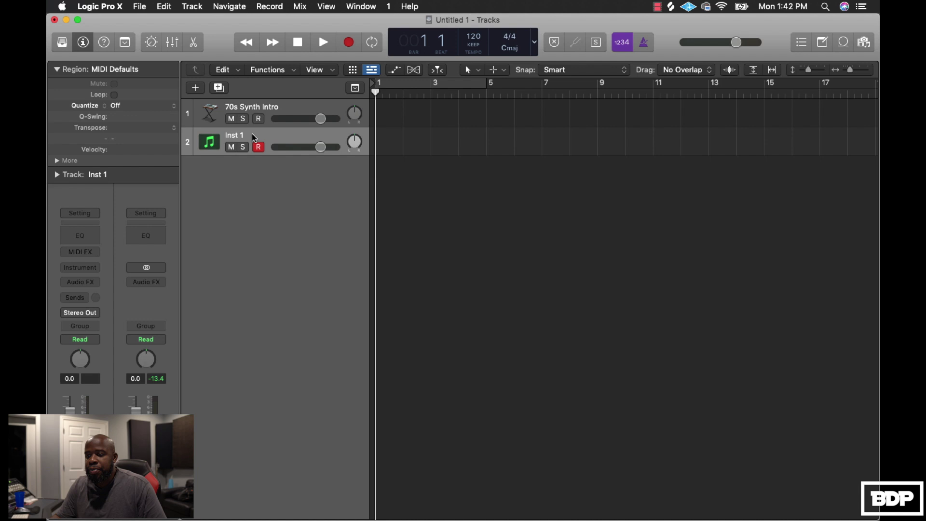
Step: Show Inst 1's instrument plug-in menu with the Sampler entry highlighted
left_click(94, 268)
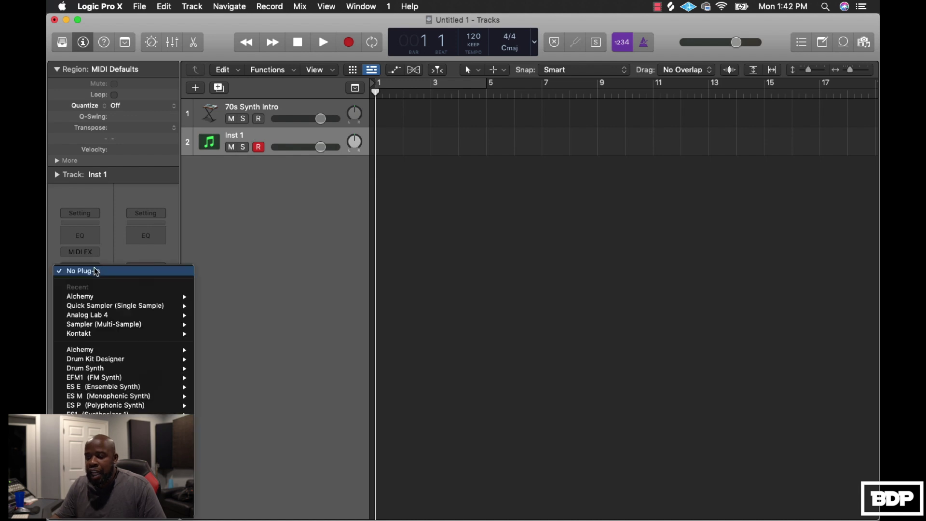
mouse_move(97, 414)
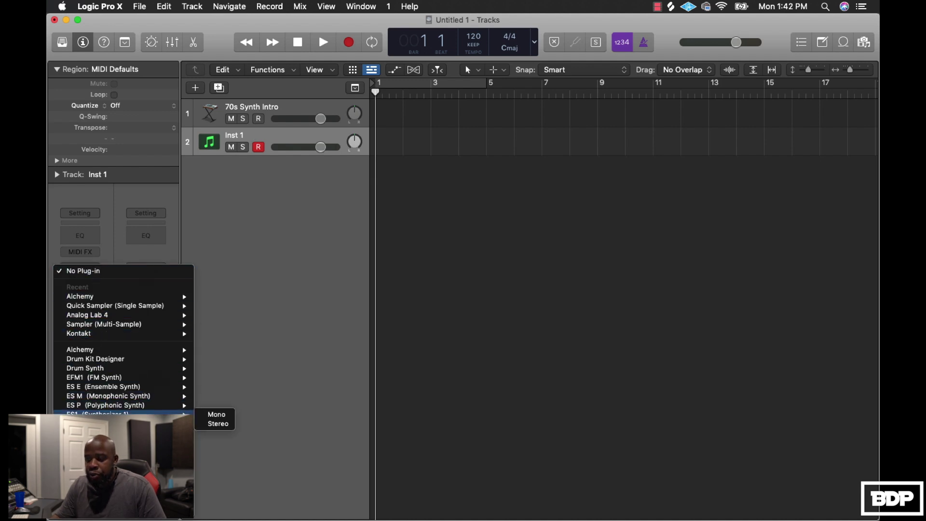
mouse_move(96, 460)
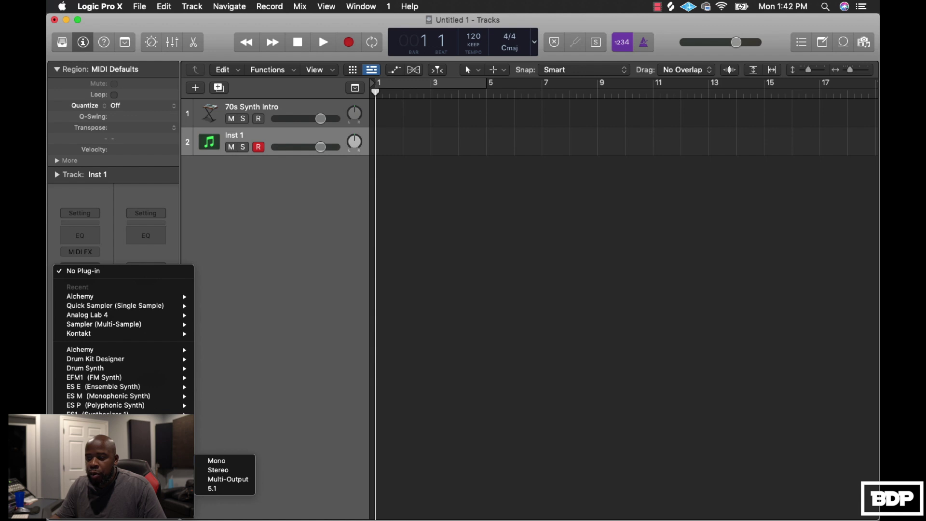
Step: Load Sampler in stereo on Inst 1 and move its window up and left
left_click(218, 470)
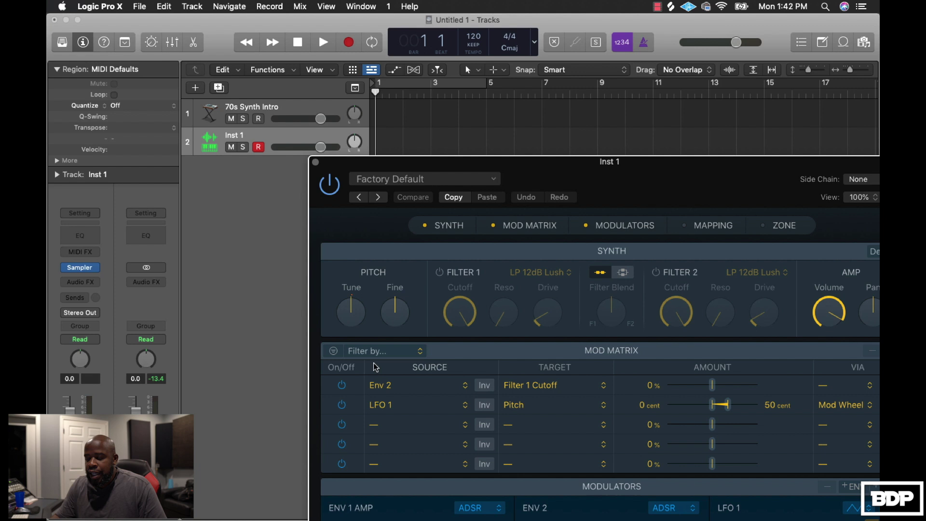
left_click_drag(546, 167, 447, 61)
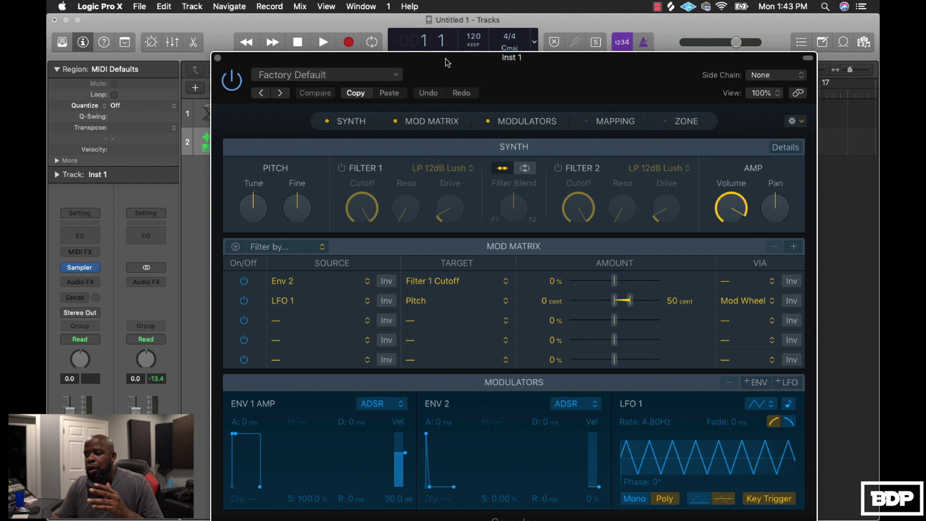
left_click_drag(445, 58, 408, 33)
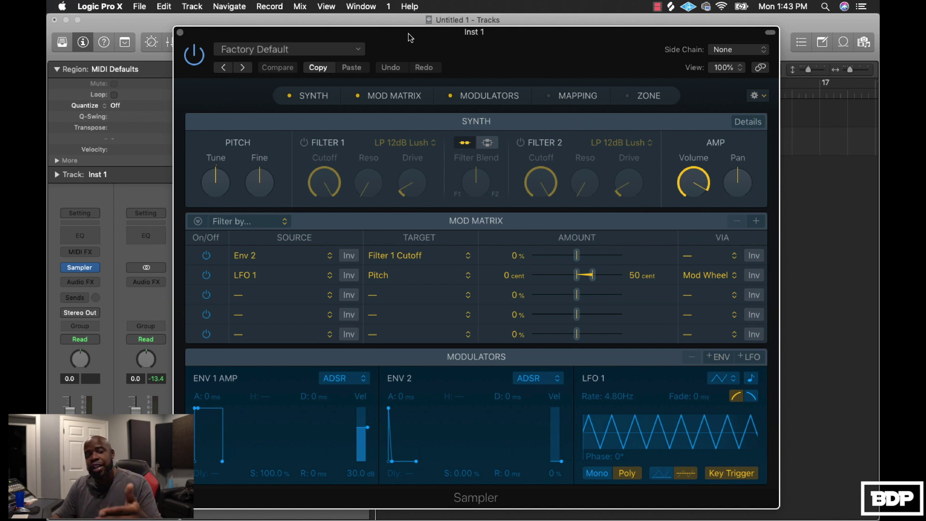
Step: Drop the Ohh voice memo onto the Sampler's Zone per File area
mouse_move(706, 505)
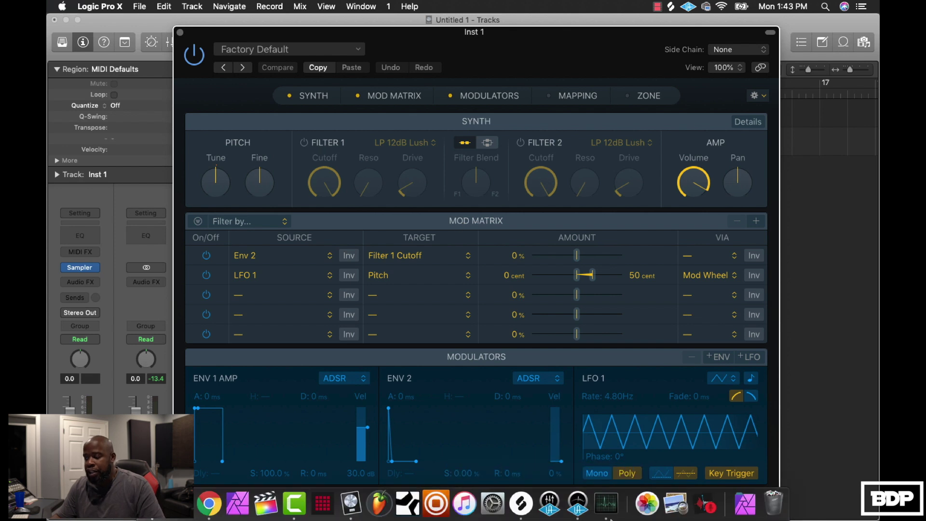
left_click(707, 505)
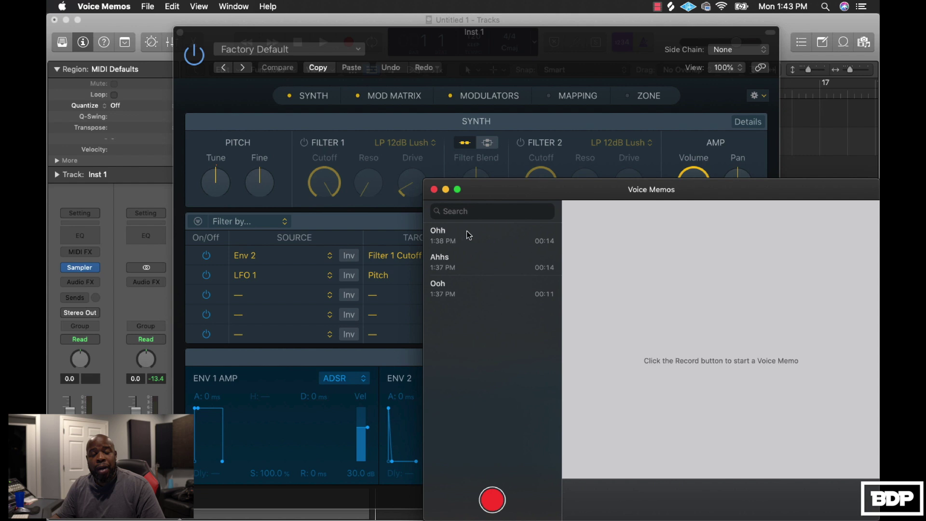
left_click(466, 237)
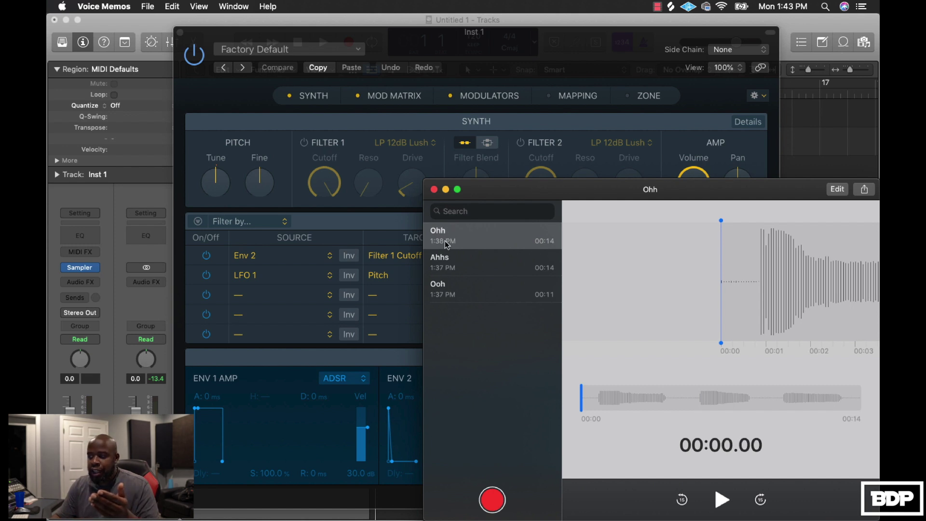
left_click_drag(447, 244, 680, 99)
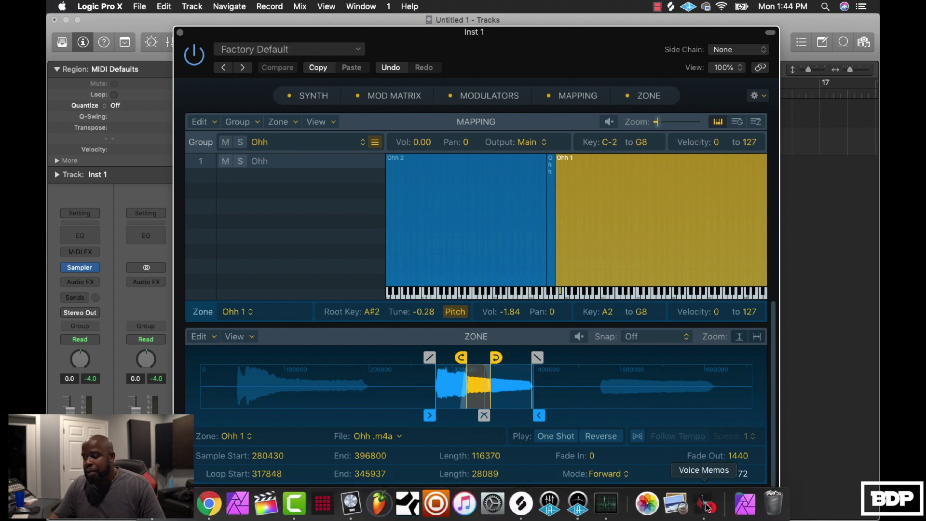
Step: Drop the Ahhs voice memo into the Sampler as a second group beside Ohh
left_click(703, 502)
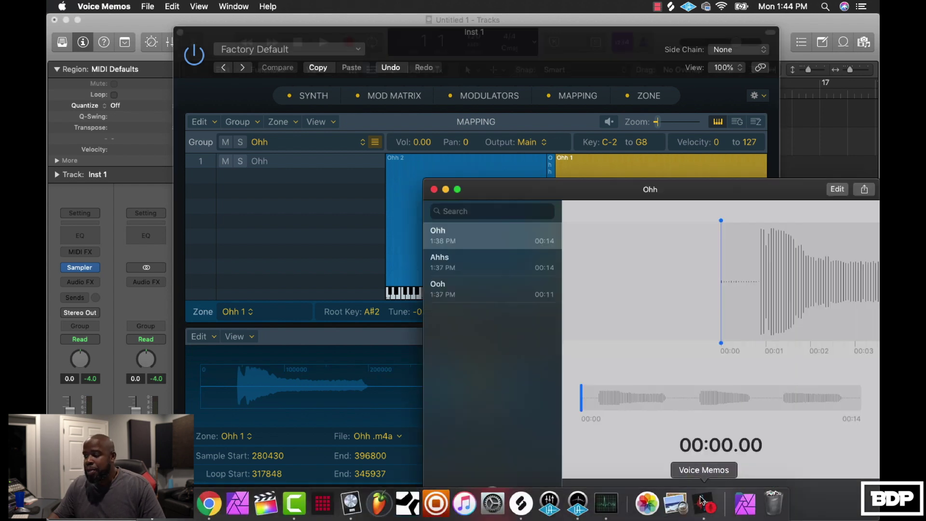
left_click(450, 263)
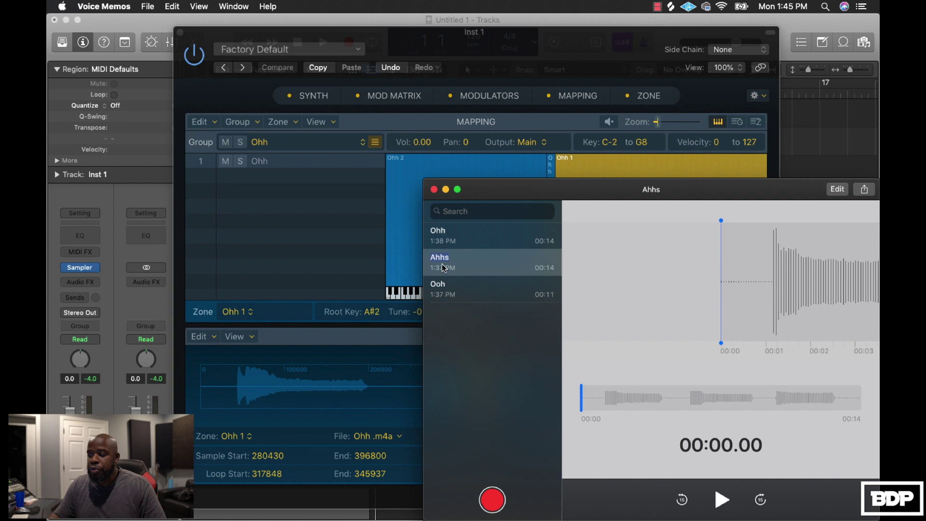
left_click(443, 268)
left_click_drag(443, 268, 680, 98)
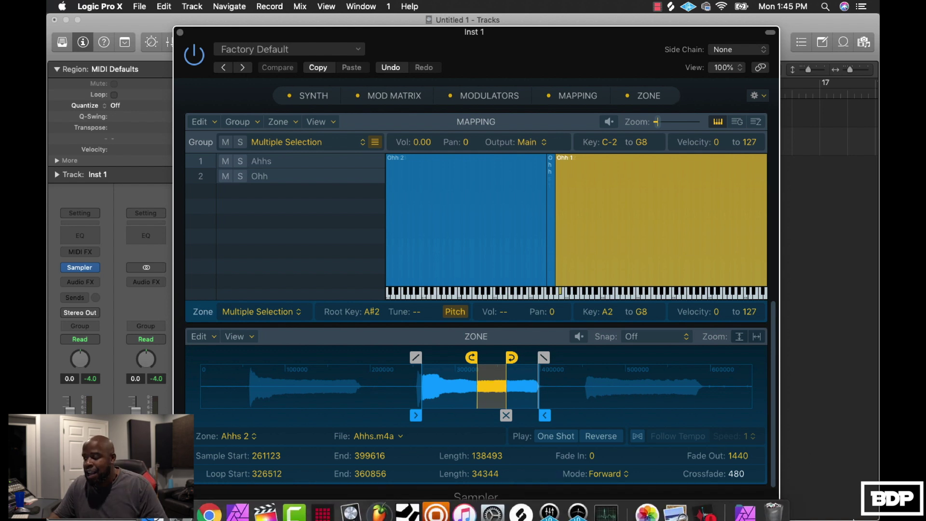
Step: Drop the Ooh voice memo onto the Sampler's Zone per Note area and select its zones
left_click(717, 504)
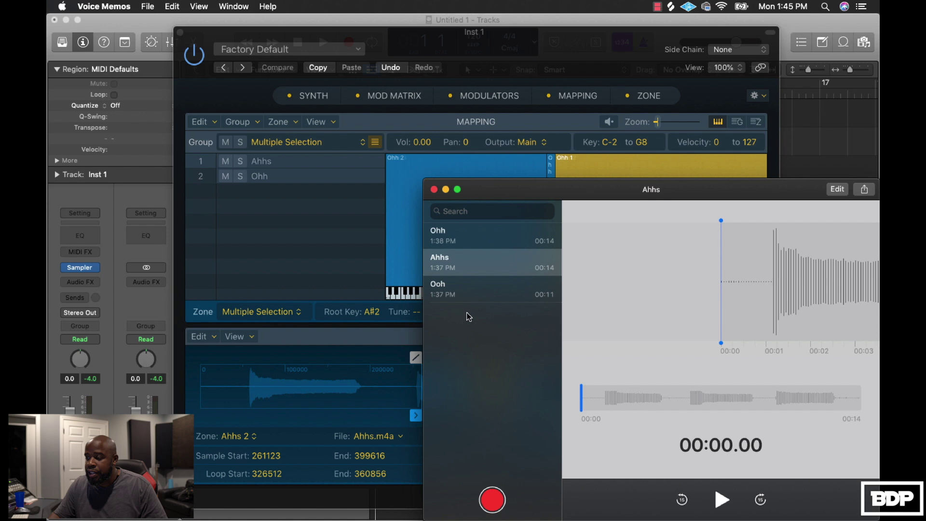
left_click(440, 291)
left_click_drag(440, 291, 682, 96)
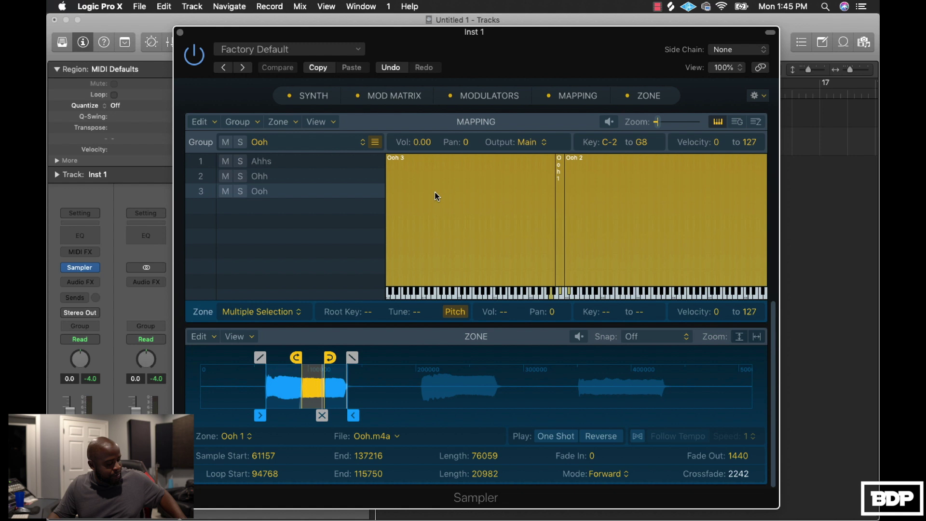
left_click(435, 196)
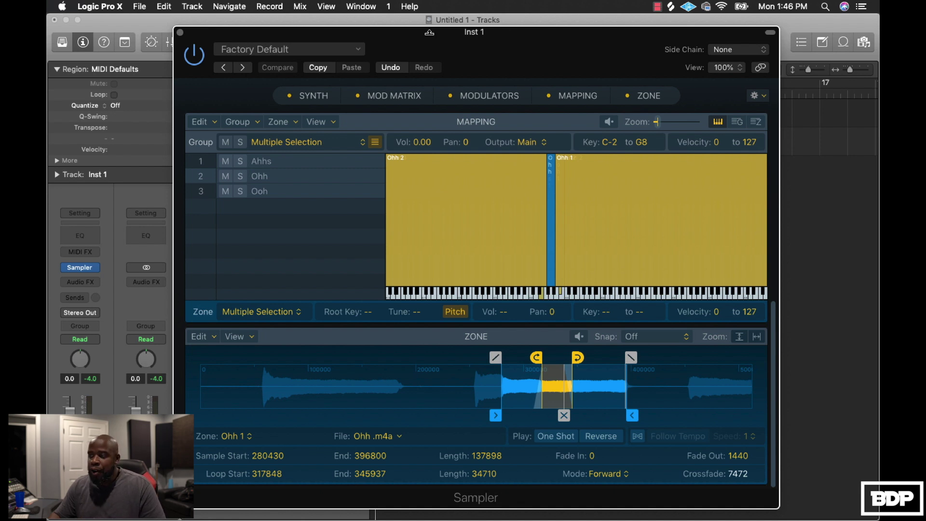
Step: Move the Sampler aside and record a short MIDI part on the 70s Synth Intro track
left_click_drag(401, 30, 497, 201)
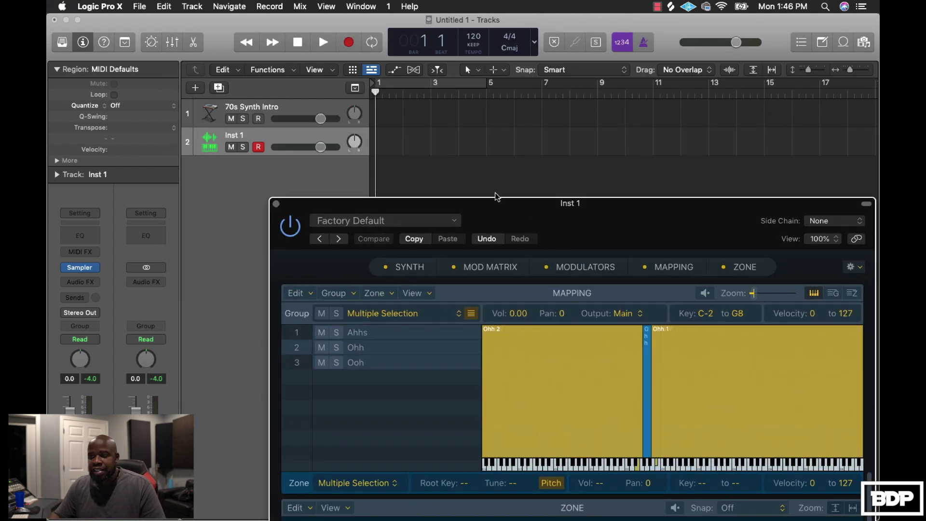
left_click(289, 106)
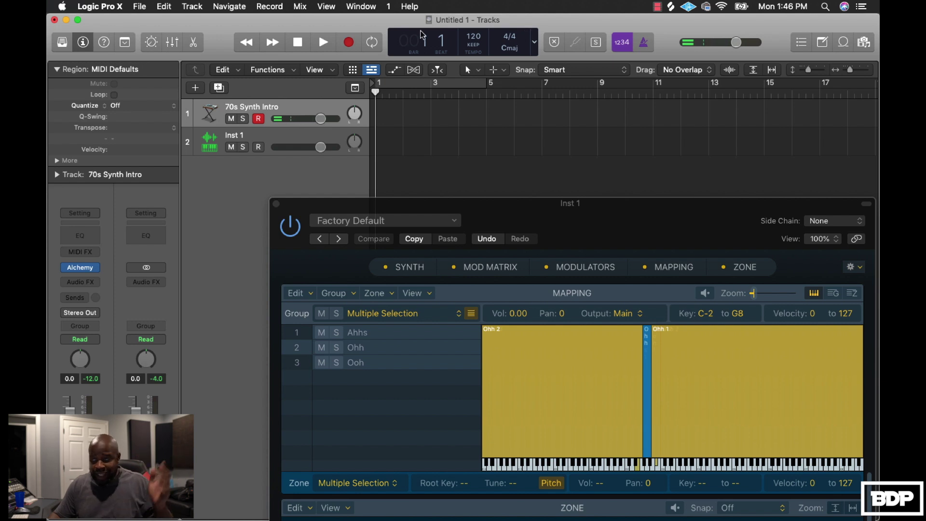
left_click(350, 42)
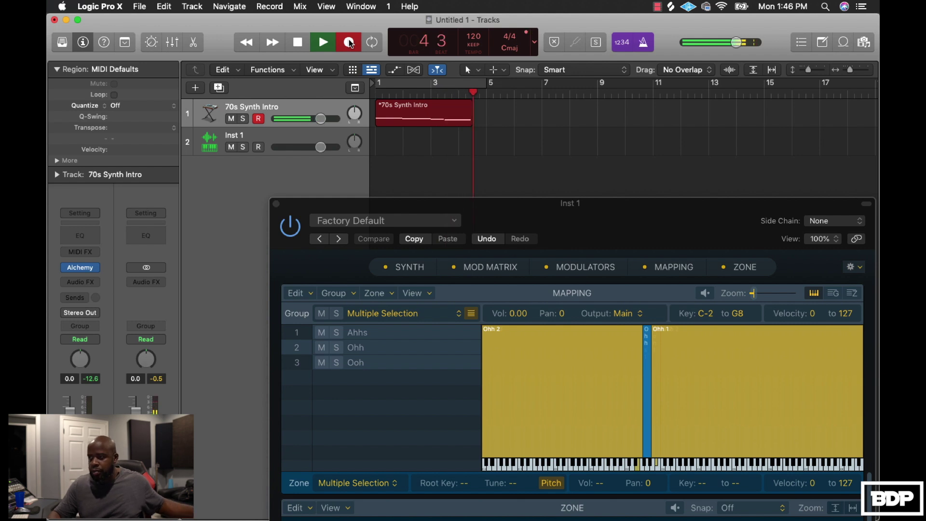
key("space")
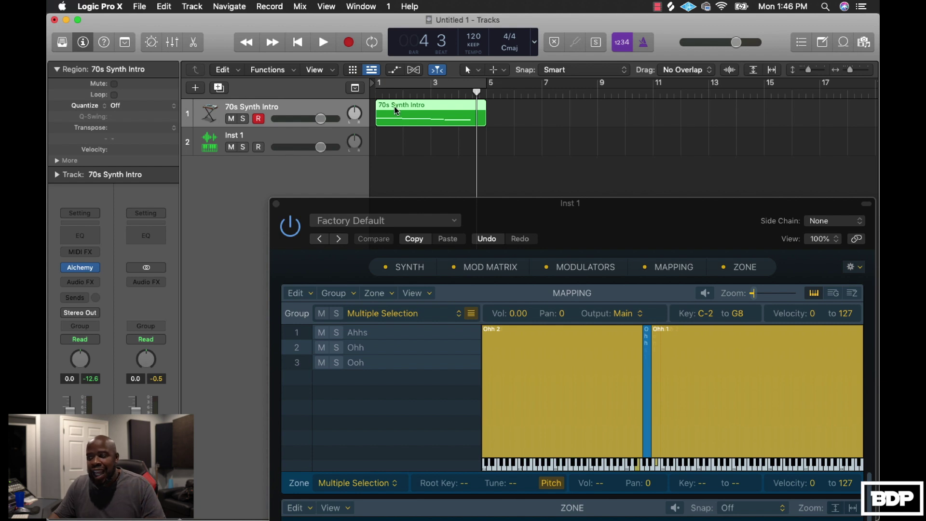
Step: Drop the 70s Synth Intro region into the Sampler Mapping pane, then play it from Inst 1
mouse_move(396, 111)
left_mouse_down()
mouse_move(478, 139)
mouse_move(640, 266)
mouse_move(764, 271)
mouse_move(457, 107)
mouse_move(397, 108)
left_mouse_up()
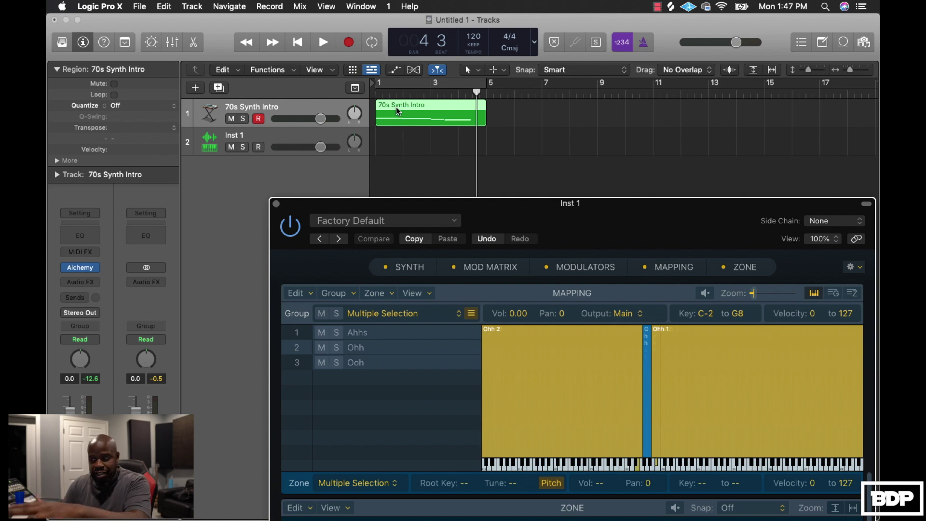
left_click_drag(396, 106, 771, 275)
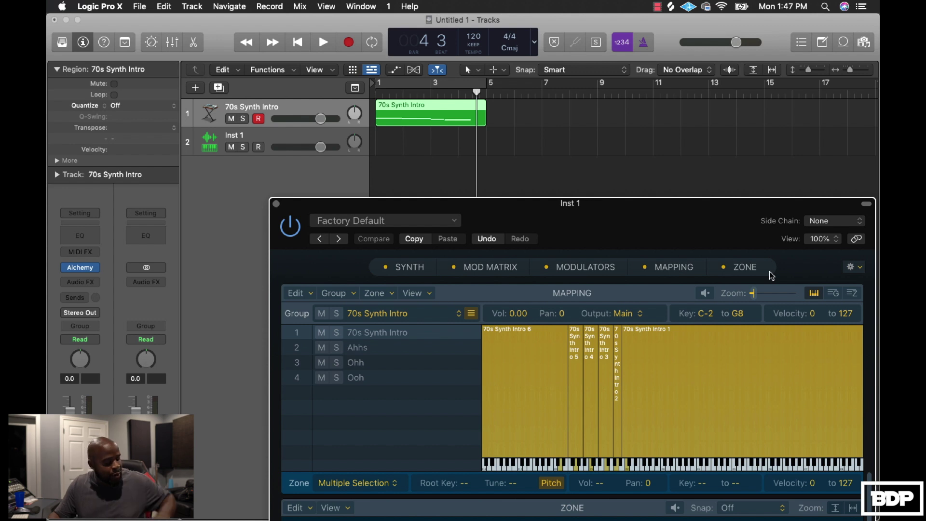
left_click(303, 134)
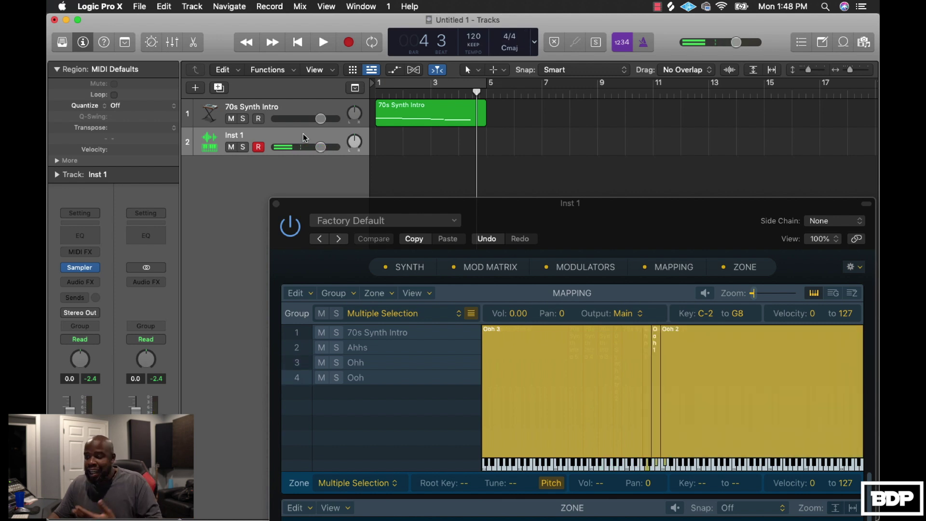
Step: Insert a stereo ChromaVerb in Inst 1's Audio FX slot and close its window
left_click(85, 284)
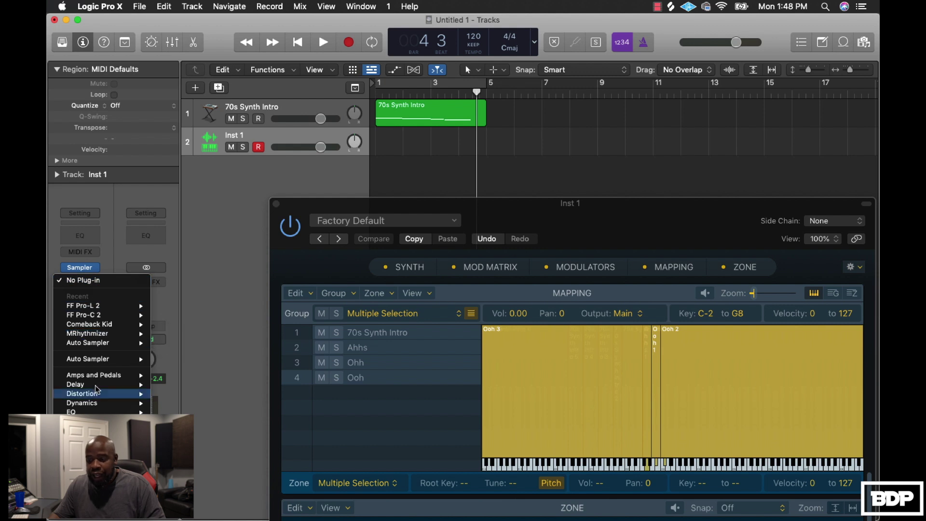
mouse_move(97, 476)
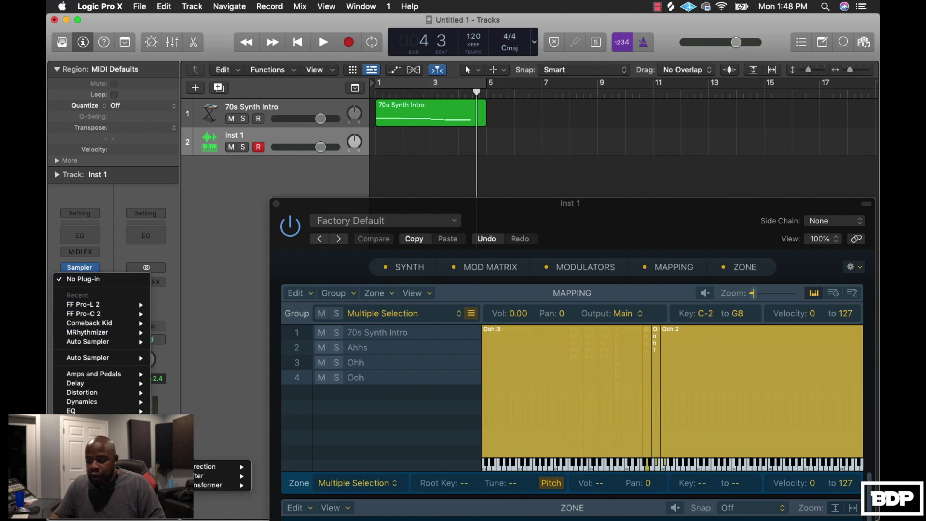
mouse_move(204, 474)
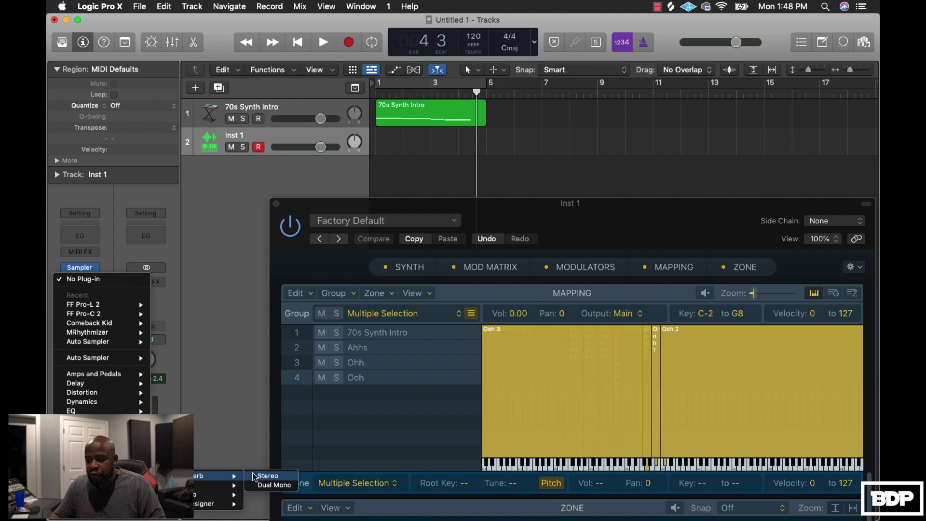
left_click(283, 477)
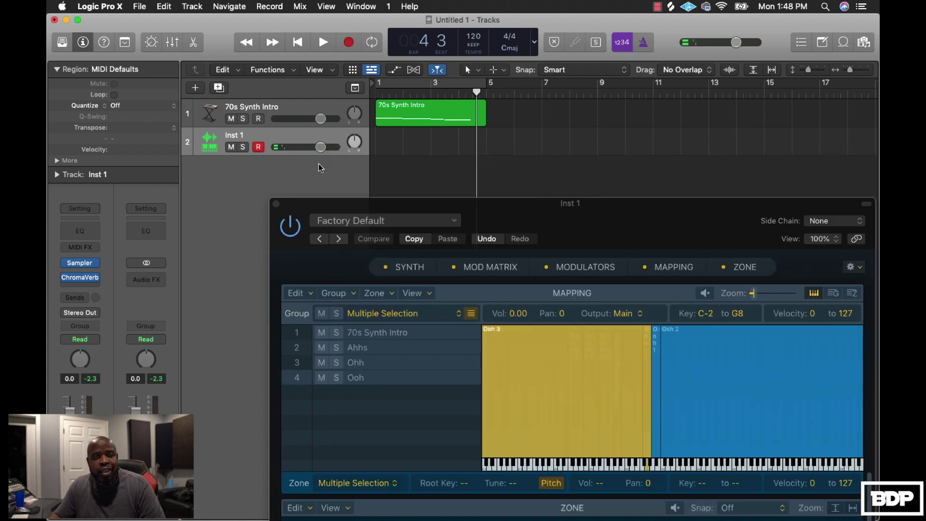
left_click(316, 162)
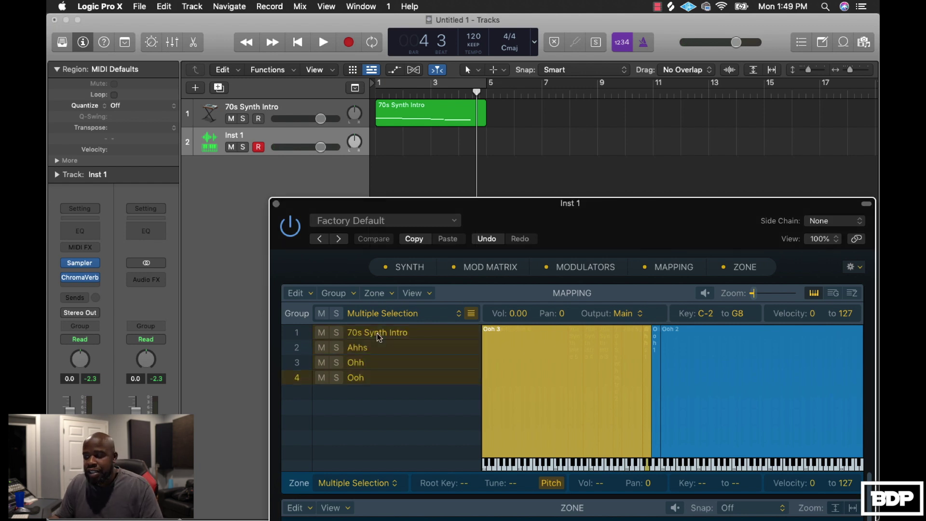
Step: Select the 70s Synth Intro group and its zones 70s Synth Intro 1 through 6
left_click(355, 409)
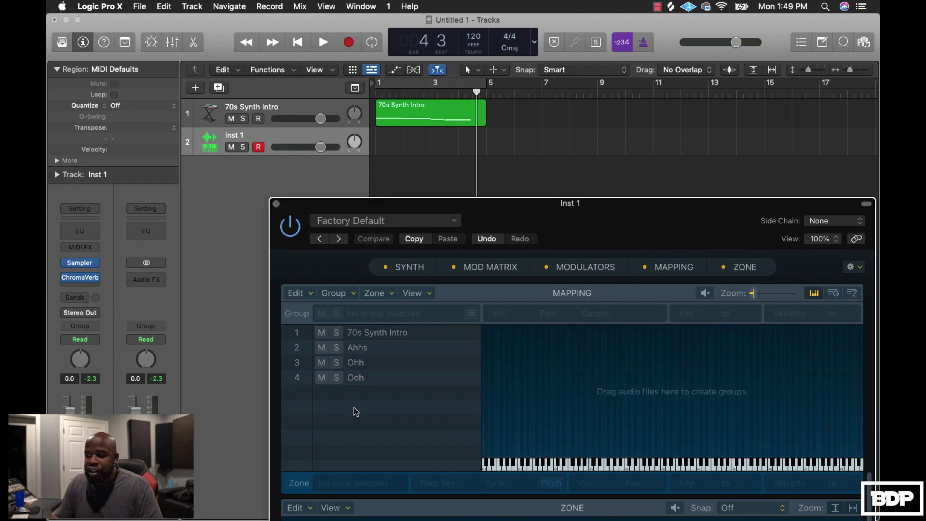
left_click(363, 333)
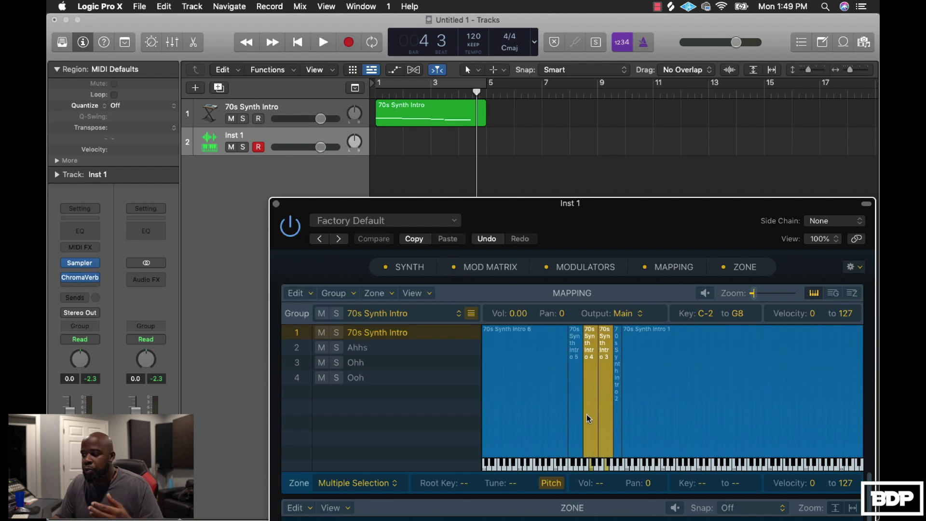
left_click(530, 410)
left_click(718, 404, "super")
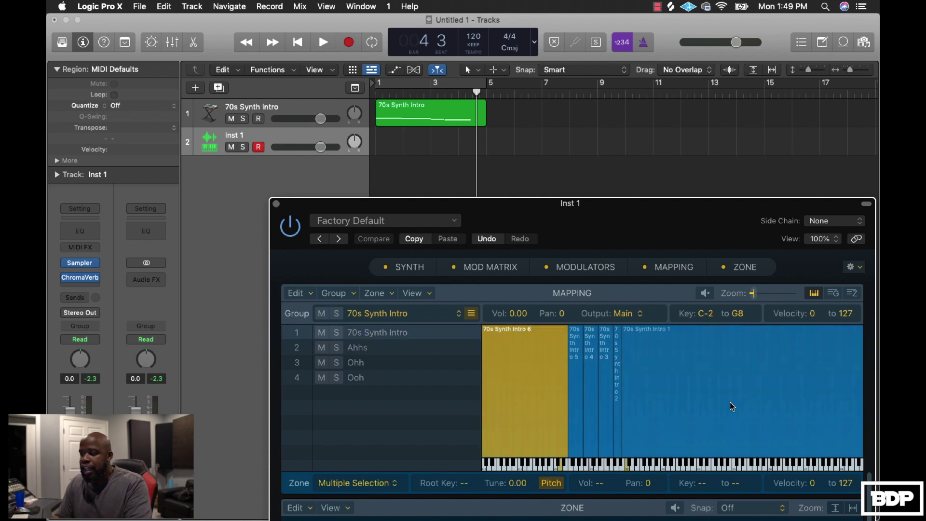
left_click(578, 399, "super")
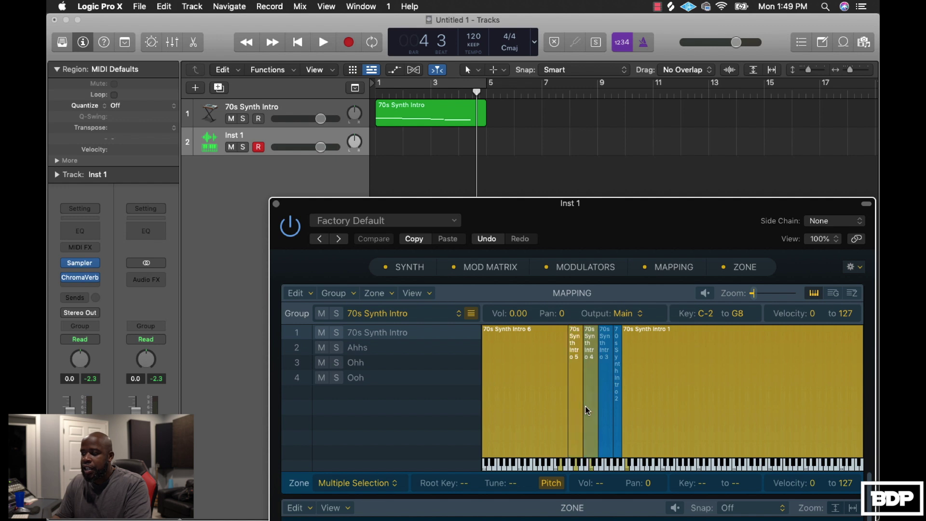
left_click(586, 406, "super")
left_click(603, 413, "super")
left_click(620, 425, "super")
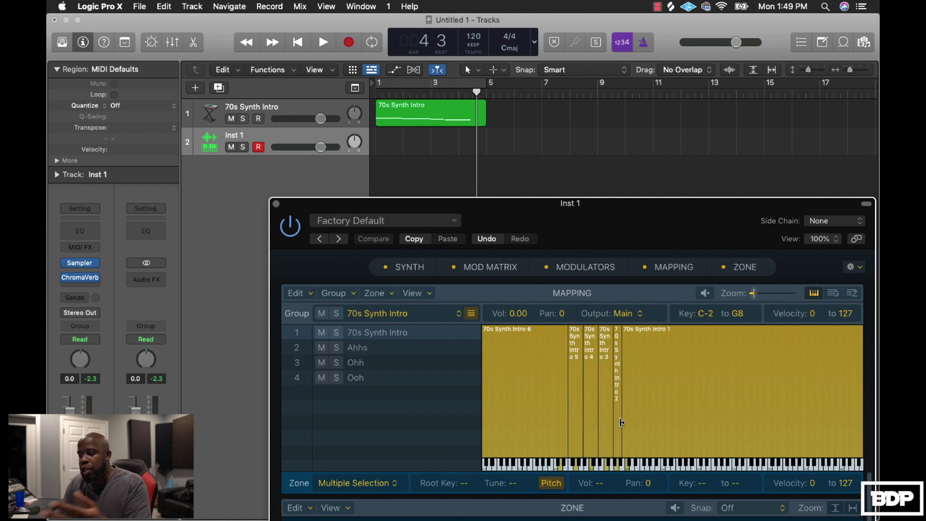